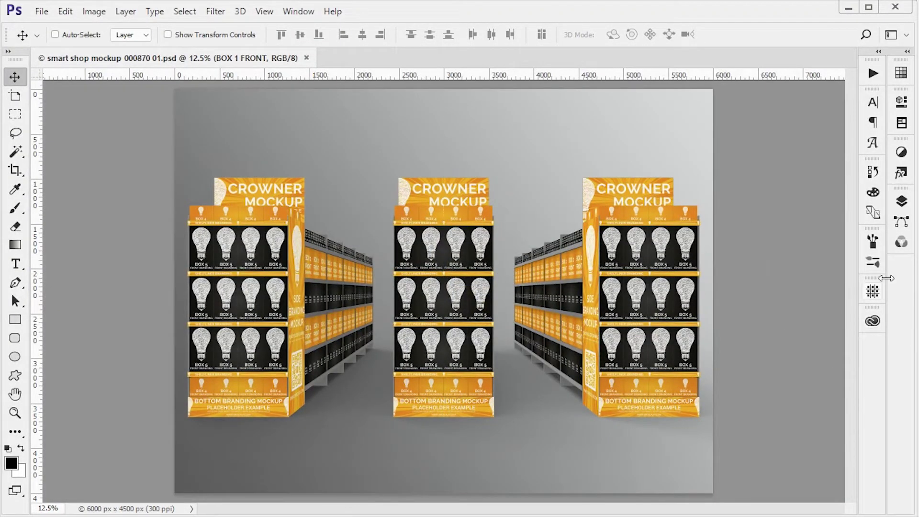
Float the Layers panel by dragging it out of the right dock
click(901, 201)
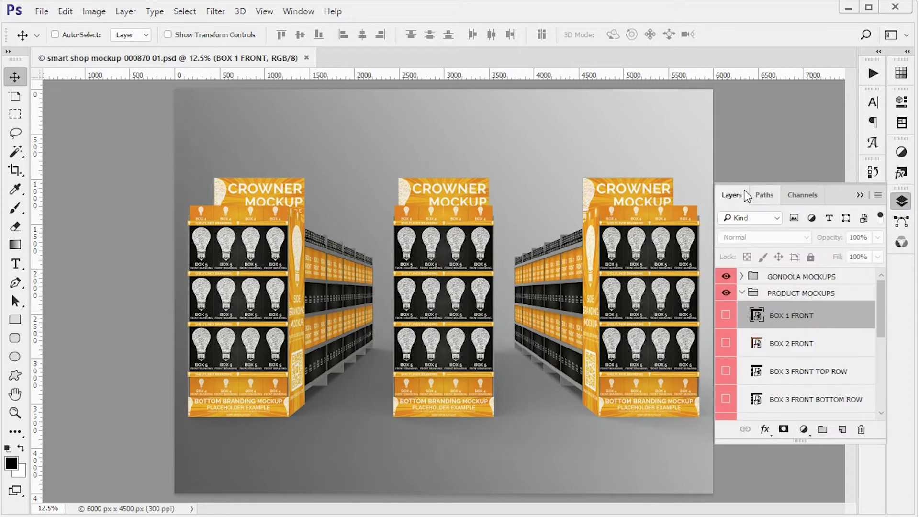
drag(743, 196, 84, 109)
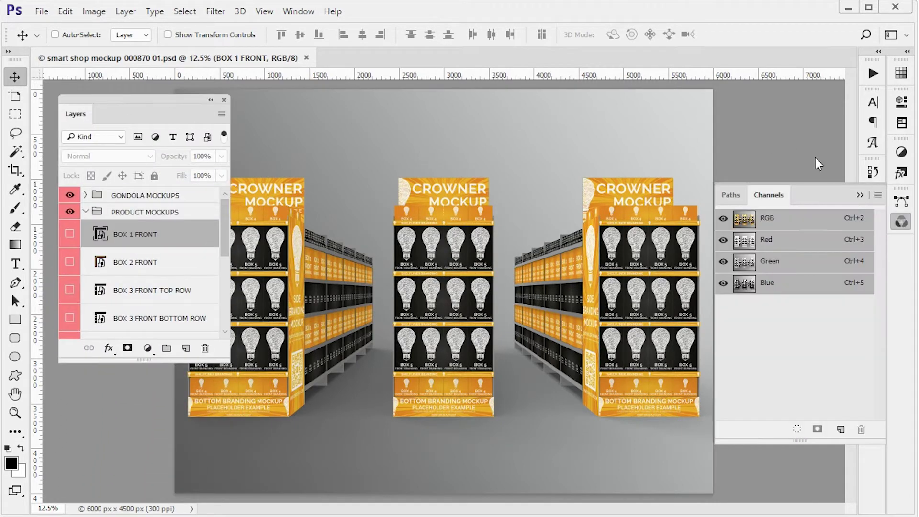
click(905, 221)
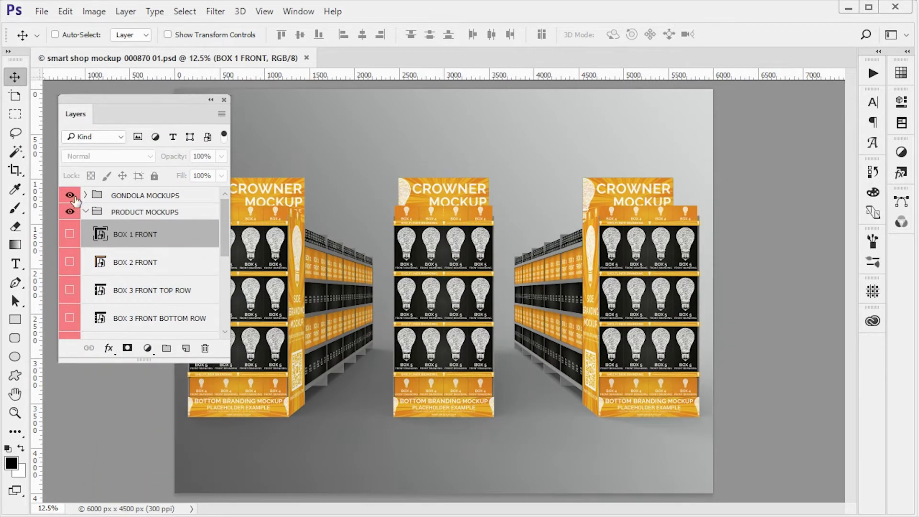
Browse the GONDOLA MOCKUPS and PRODUCT MOCKUPS groups, expanding each to view its box layers
click(81, 213)
click(85, 212)
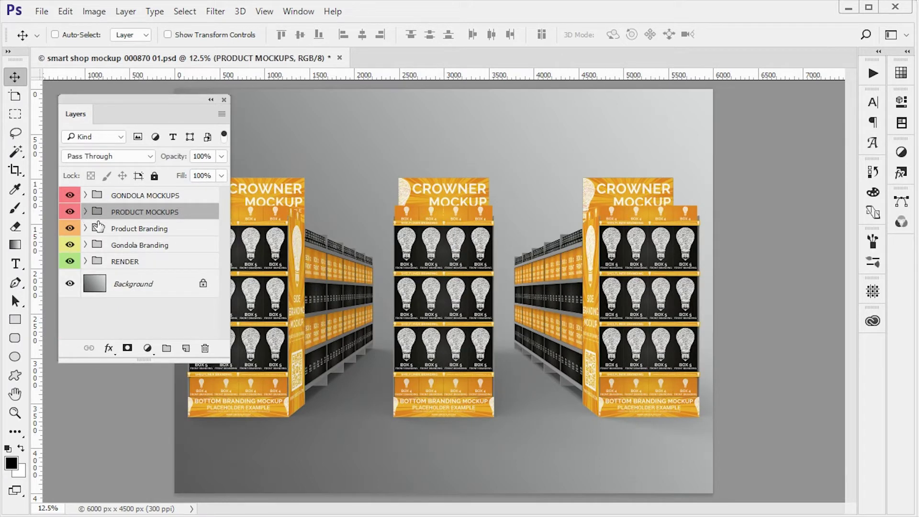
click(115, 198)
click(116, 215)
click(86, 196)
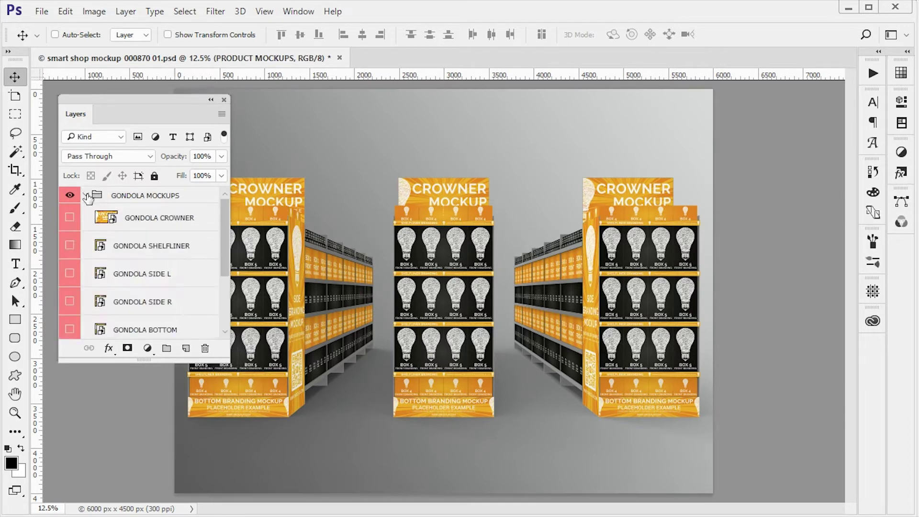
scroll(160, 274, down, 3)
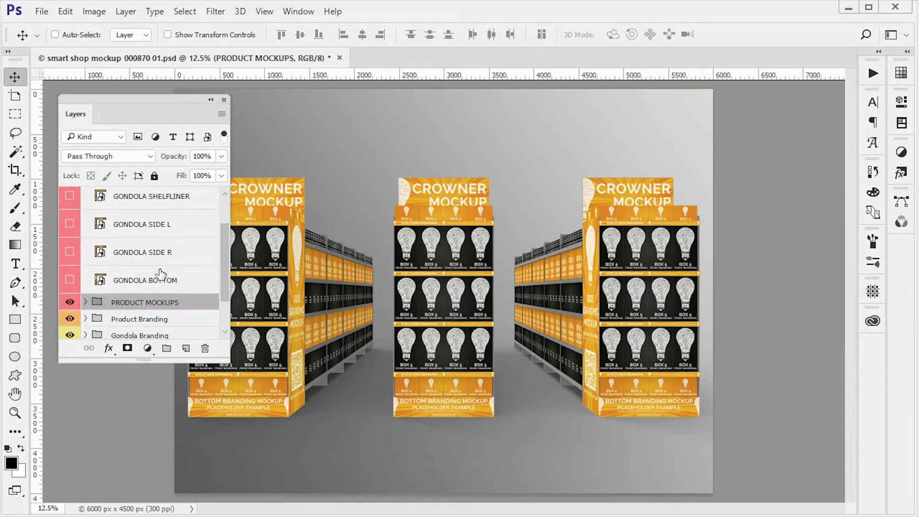
scroll(121, 301, up, 3)
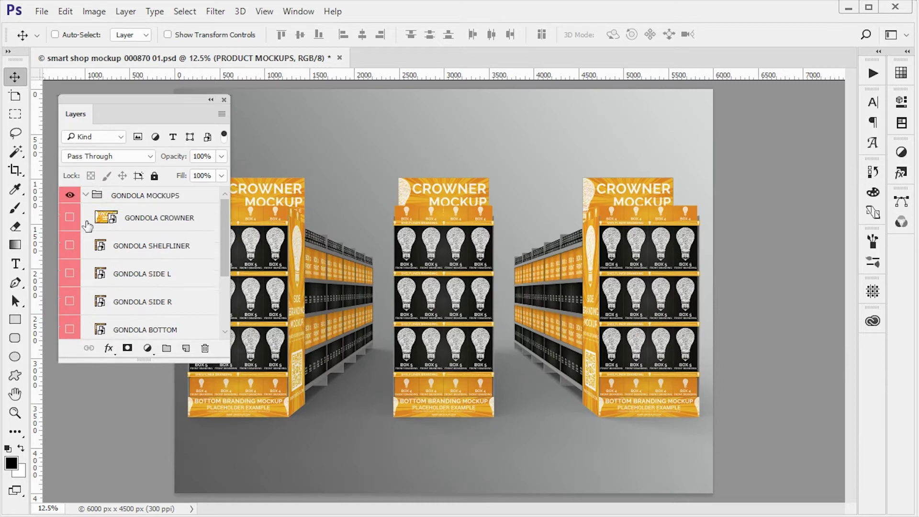
click(86, 196)
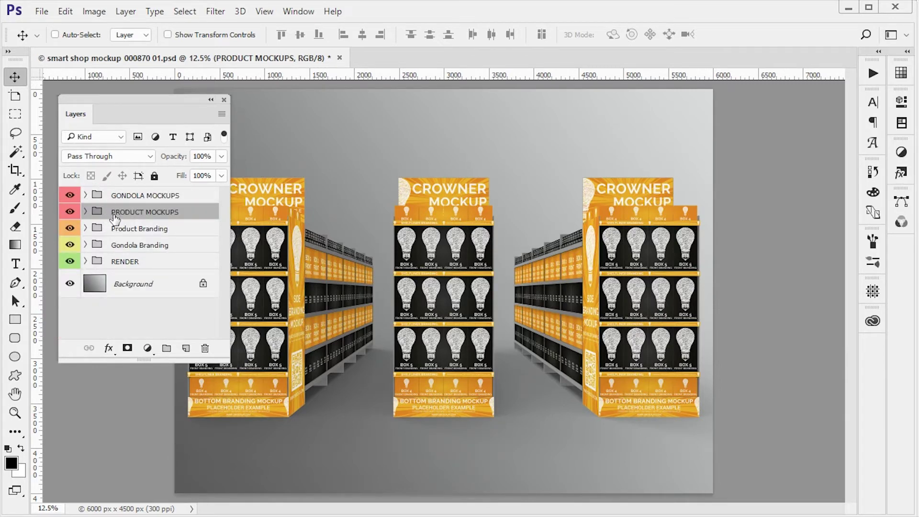
click(86, 212)
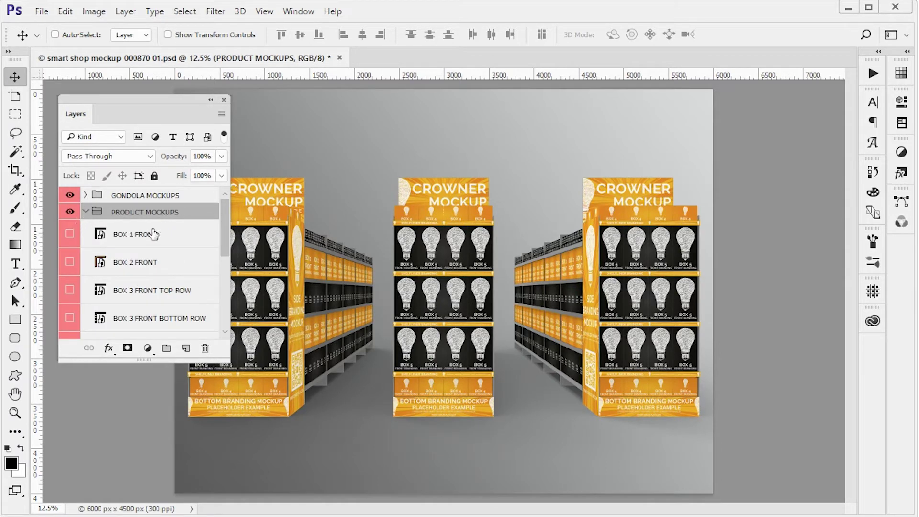
click(86, 212)
Expand the Product Branding group to show its BOX layers
click(115, 230)
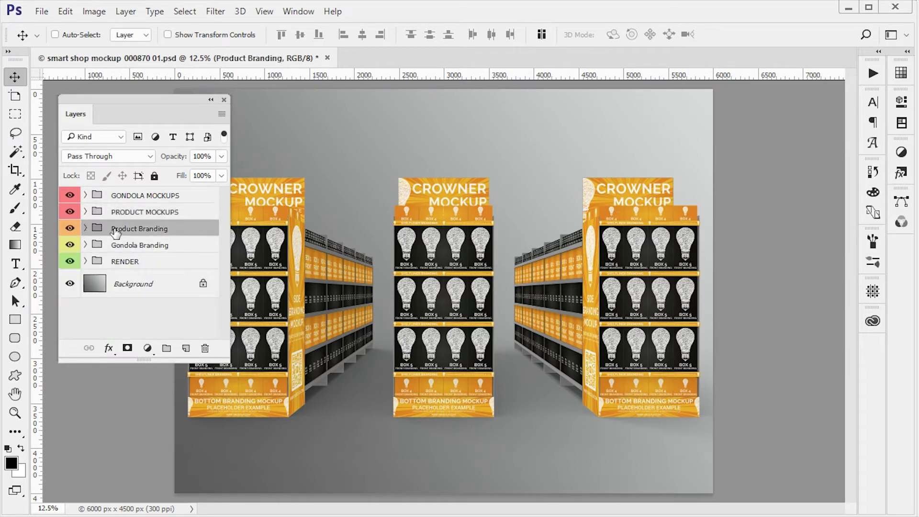
click(112, 246)
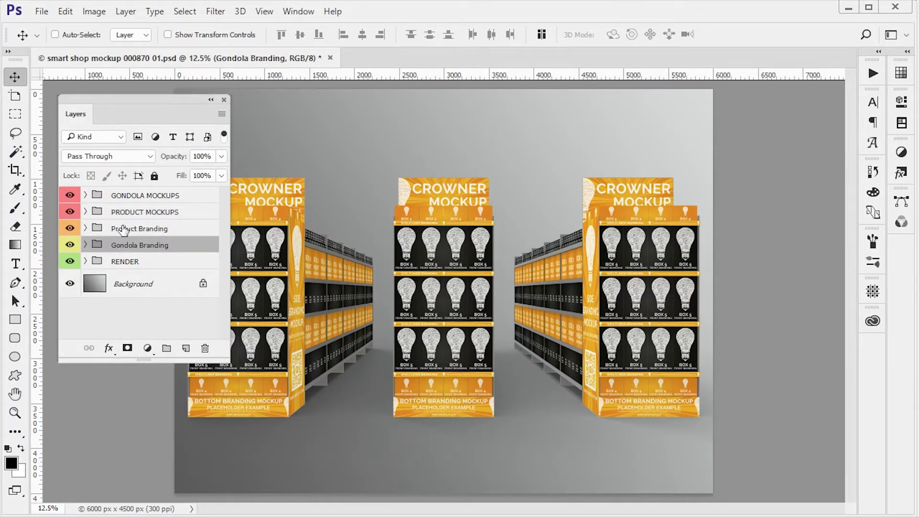
click(122, 230)
click(86, 229)
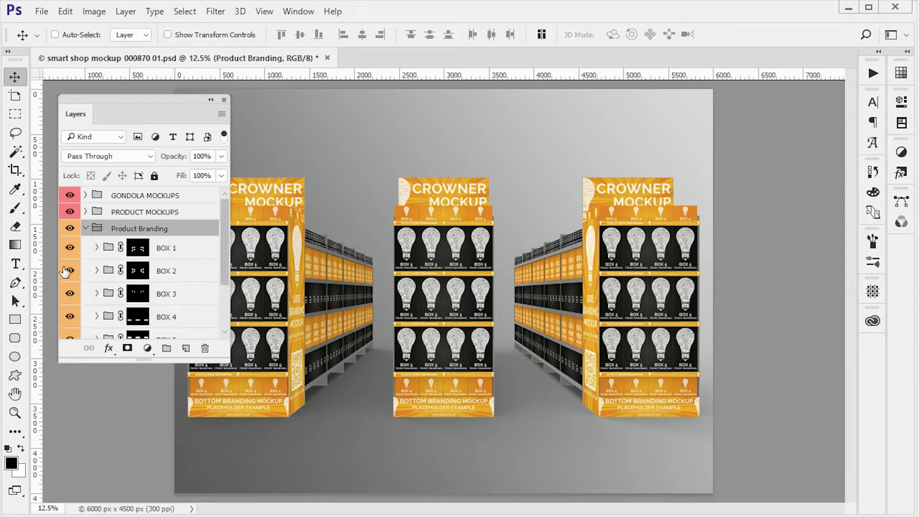
Toggle BOX 1 through BOX 4 visibility to see which shelf boxes each controls
click(69, 248)
click(69, 248)
click(70, 271)
click(69, 271)
click(69, 293)
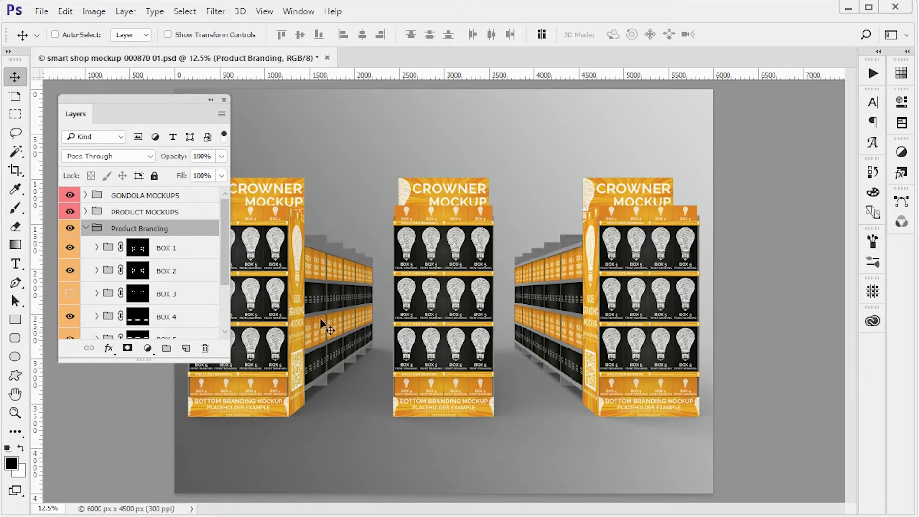
click(69, 293)
click(69, 317)
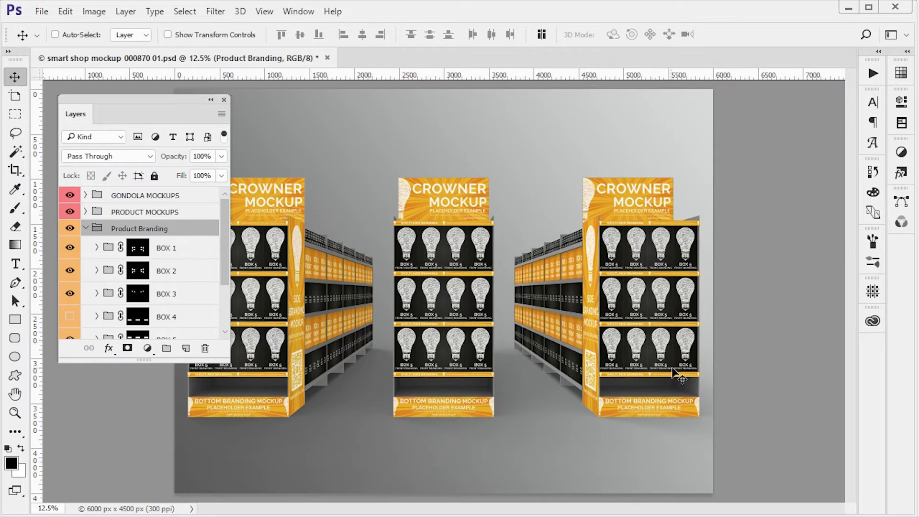
scroll(111, 313, down, 1)
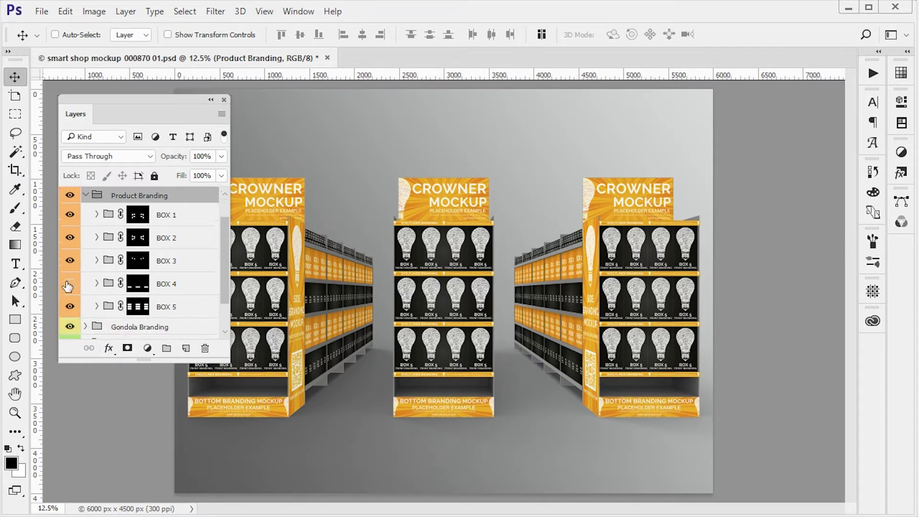
click(69, 283)
Expand BOX 4 and its gondola 1 group, and hide gondola 1's row 1
click(97, 284)
scroll(101, 287, down, 1)
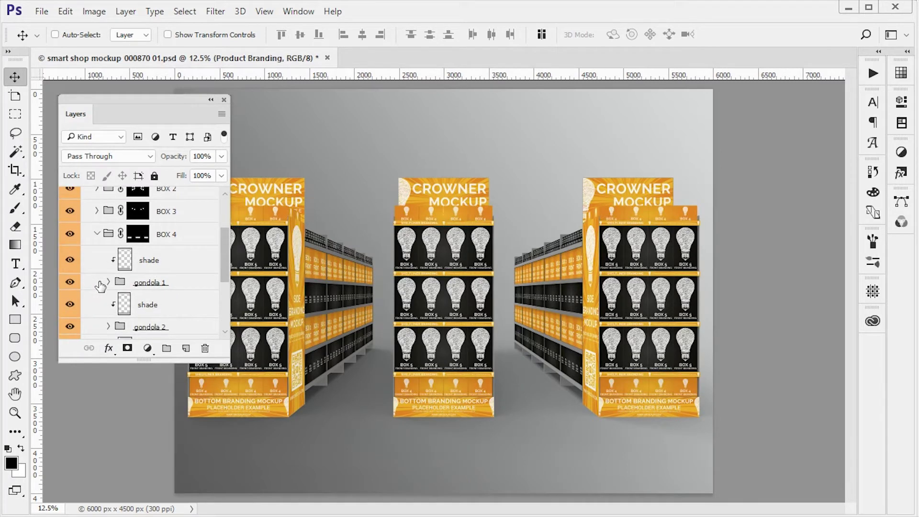
click(70, 282)
click(70, 283)
click(108, 282)
click(69, 298)
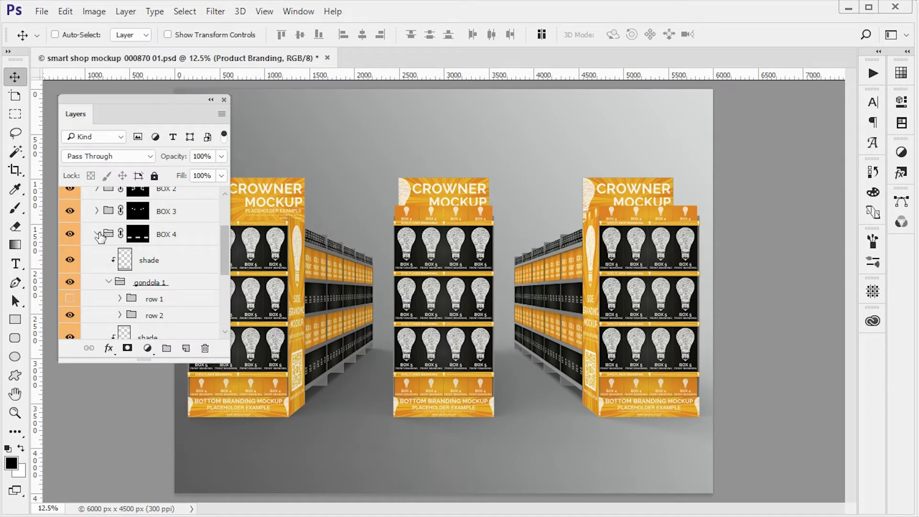
Hide row 1 of gondola 2, then collapse the Product Branding group
click(106, 284)
click(109, 282)
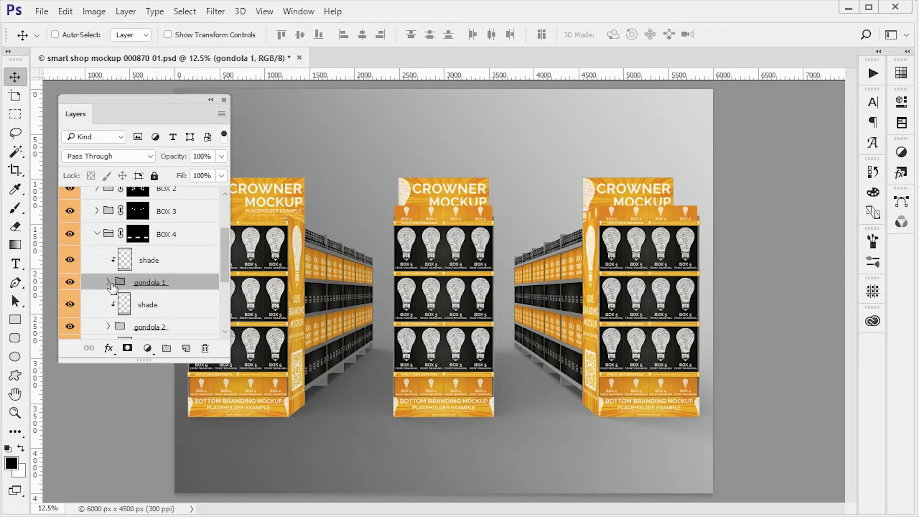
click(108, 326)
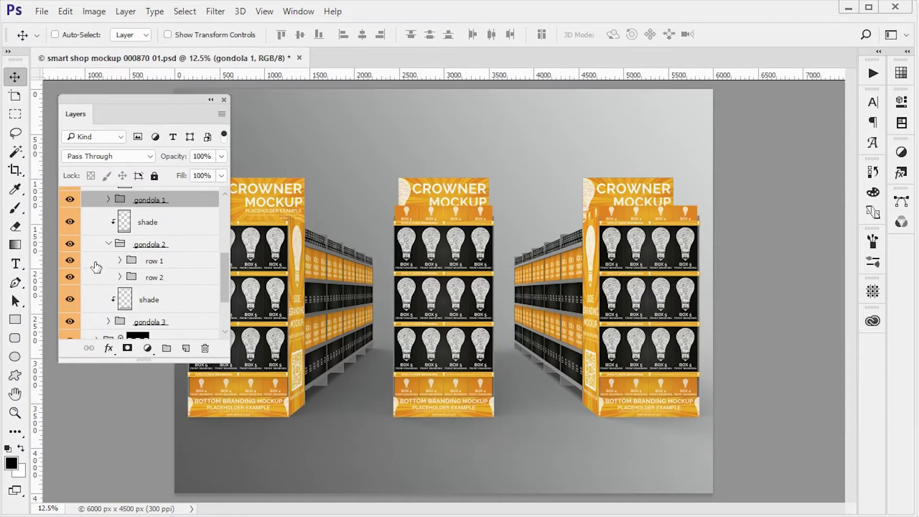
click(70, 261)
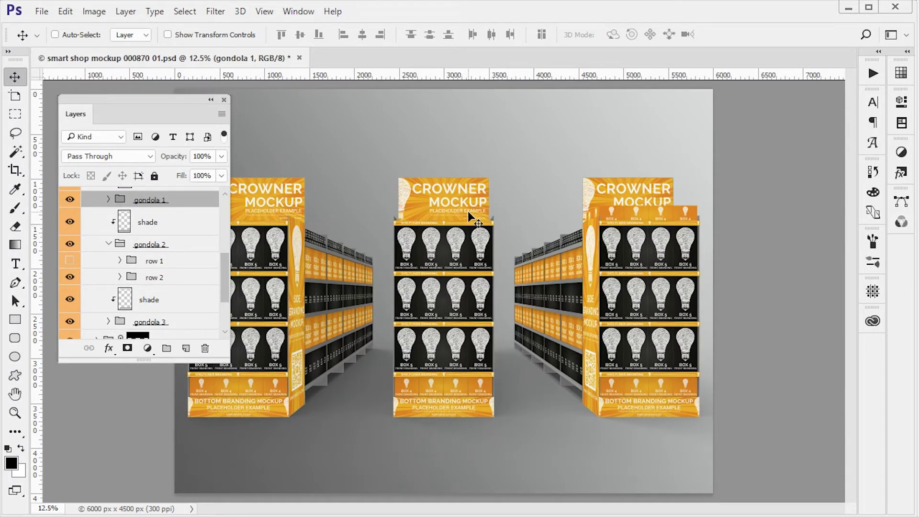
scroll(98, 247, up, 3)
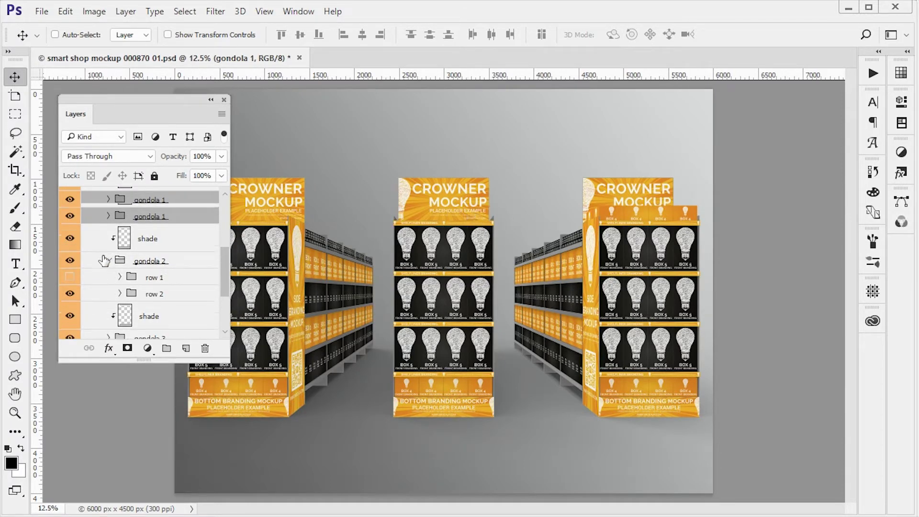
scroll(97, 241, up, 3)
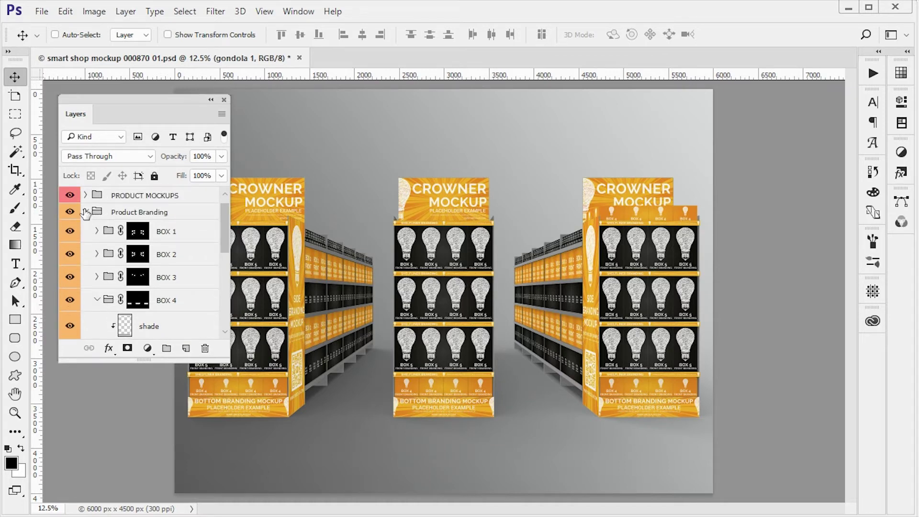
click(85, 212)
Expand the RENDER group to see its shelf-colour layers
click(163, 245)
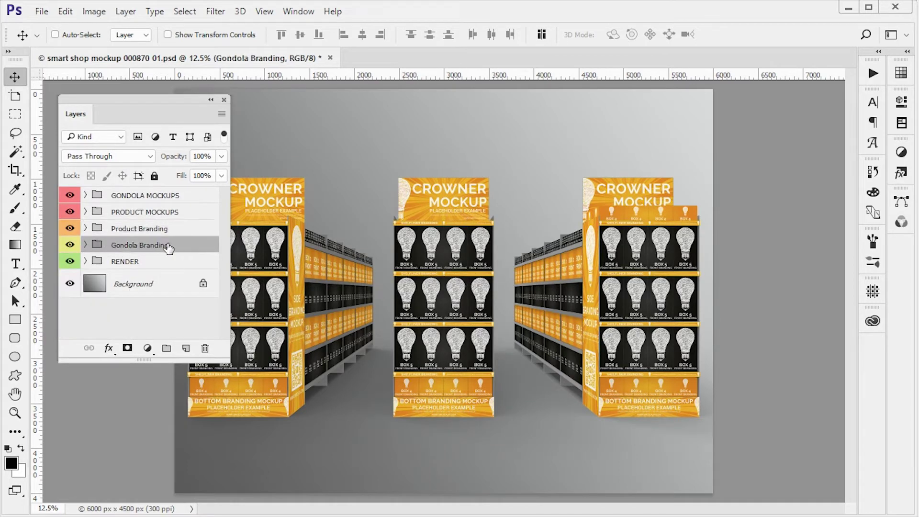
click(85, 261)
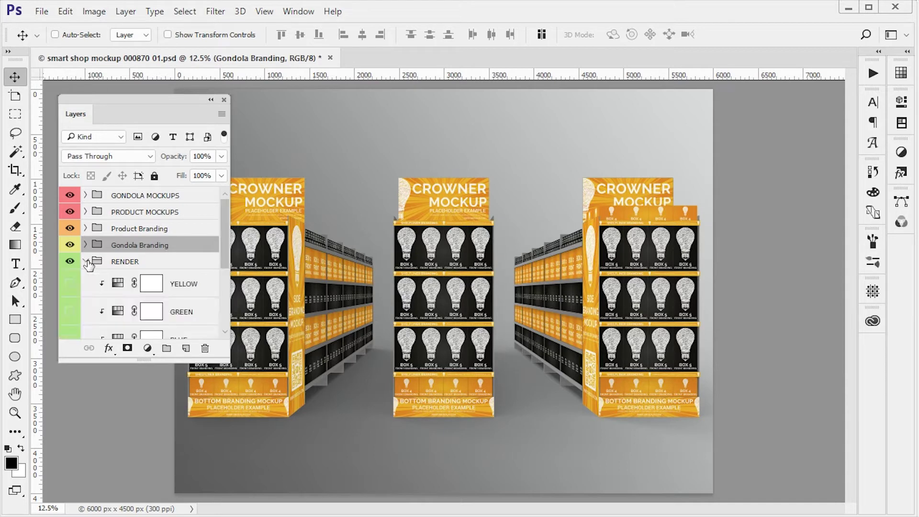
scroll(120, 290, down, 4)
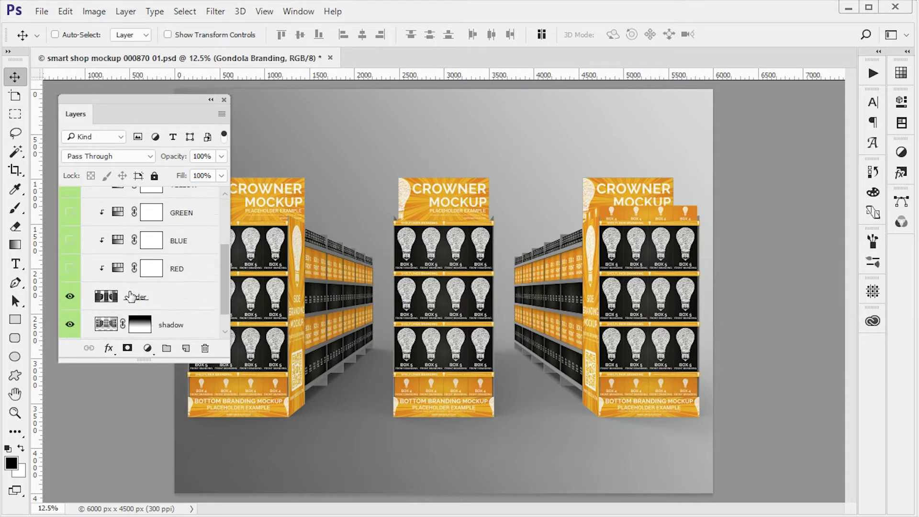
click(131, 297)
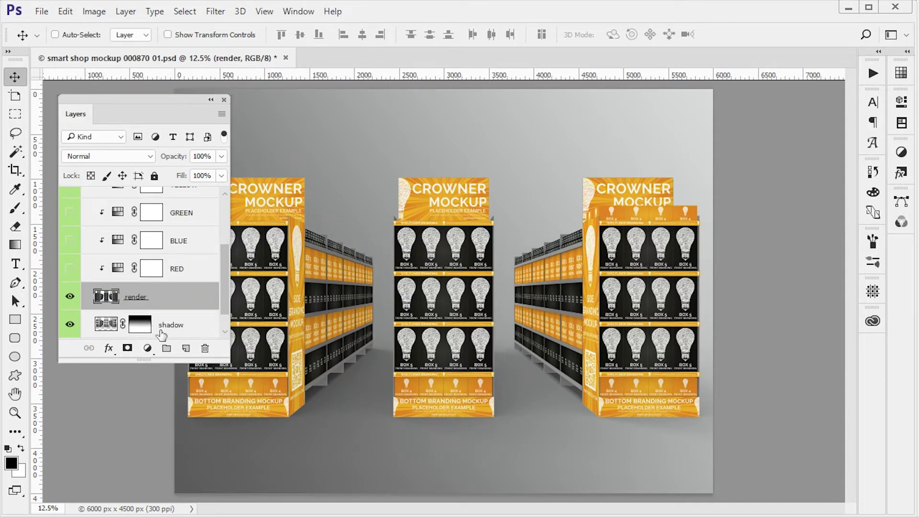
Preview the RED and GREEN shelf colours, keep RED on, and open its Hue/Saturation settings
click(70, 269)
click(69, 269)
click(70, 213)
click(70, 213)
scroll(69, 258, up, 3)
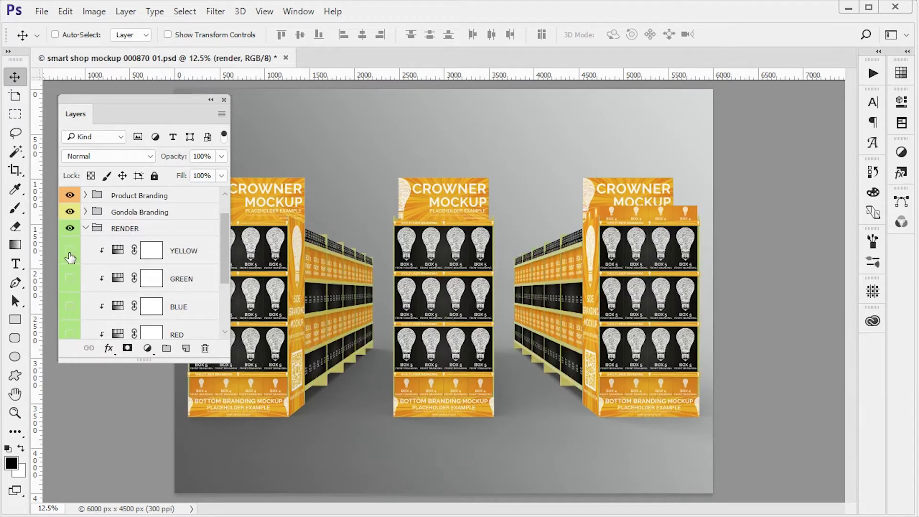
scroll(70, 257, down, 3)
click(70, 253)
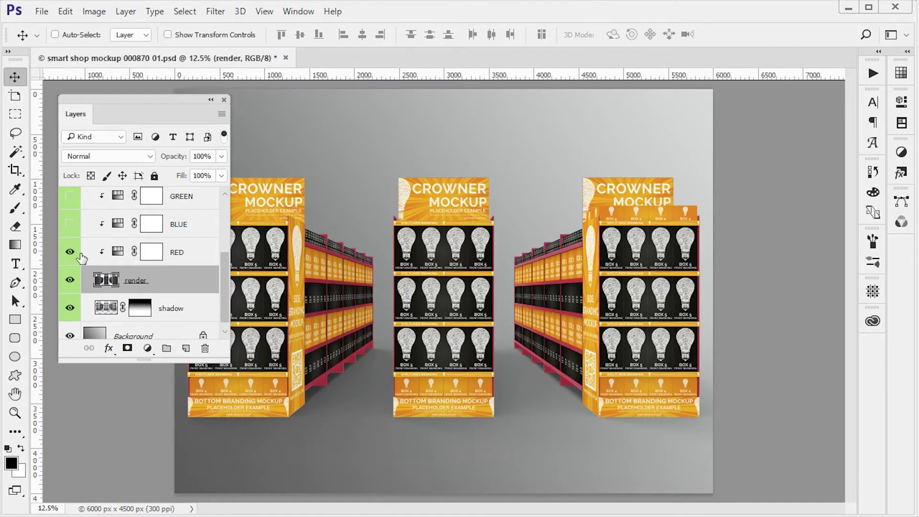
click(120, 252)
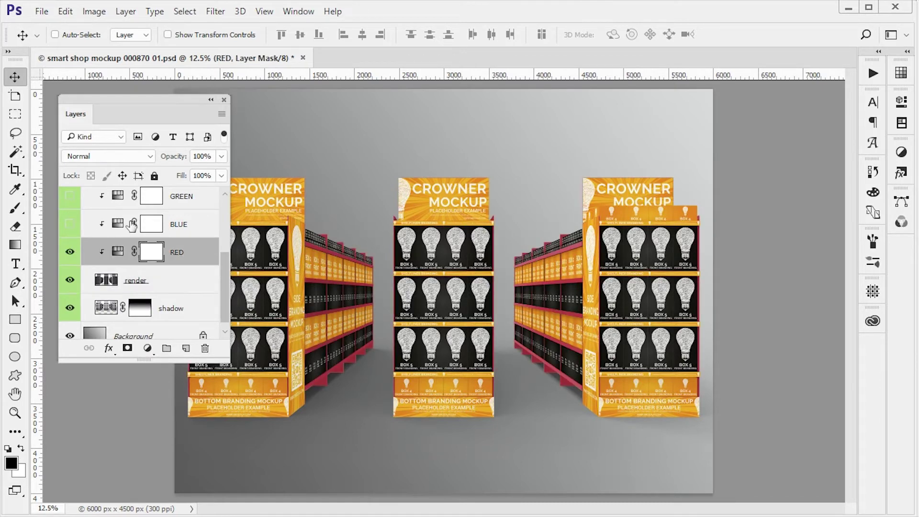
double_click(118, 253)
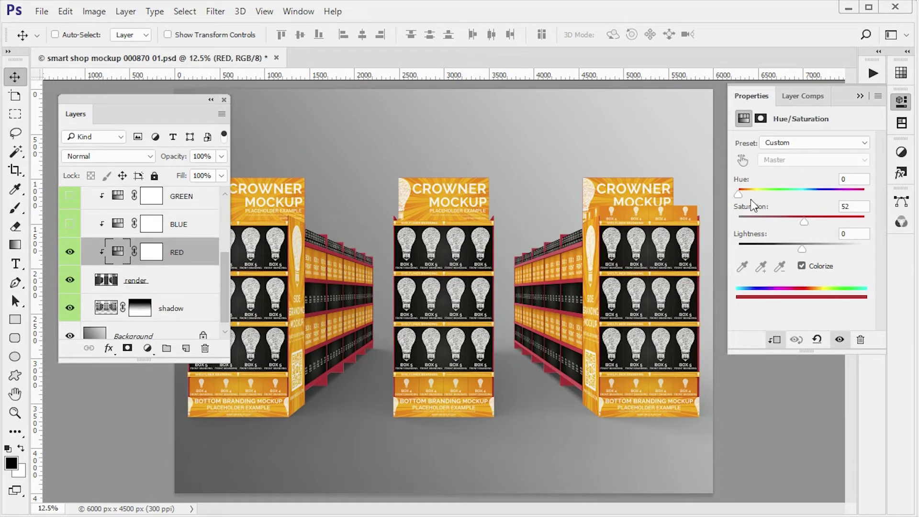
Adjust Hue, Saturation and Lightness to turn the RED shelf colour light magenta
drag(737, 194, 852, 194)
mouse_move(804, 221)
mouse_down()
mouse_move(788, 221)
mouse_move(813, 221)
mouse_up()
mouse_move(801, 254)
mouse_down()
mouse_move(791, 254)
mouse_move(814, 252)
mouse_up()
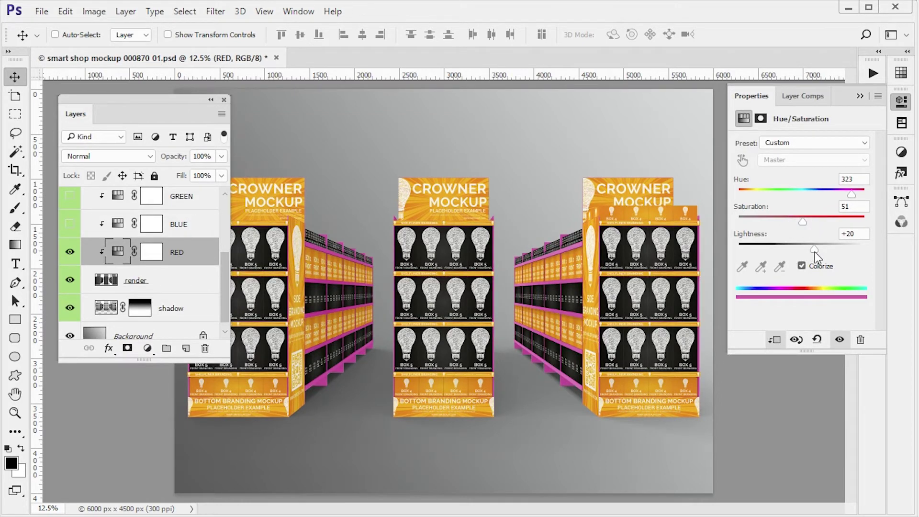
Close the Properties panel and hide the RED layer so shelf edges return to grey
click(896, 100)
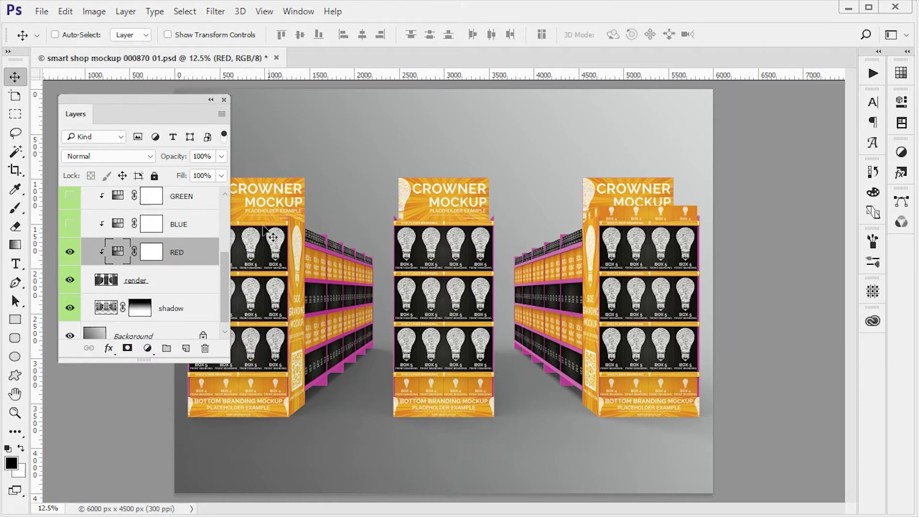
click(70, 252)
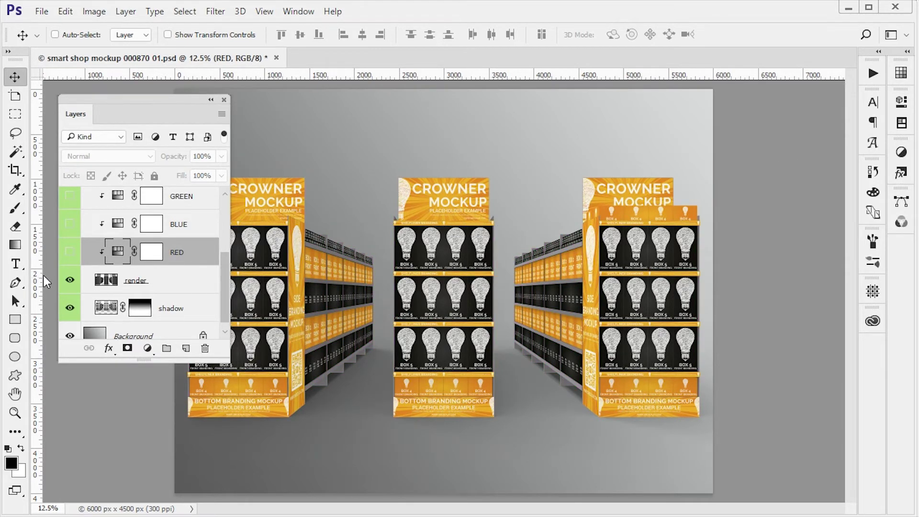
scroll(136, 264, up, 4)
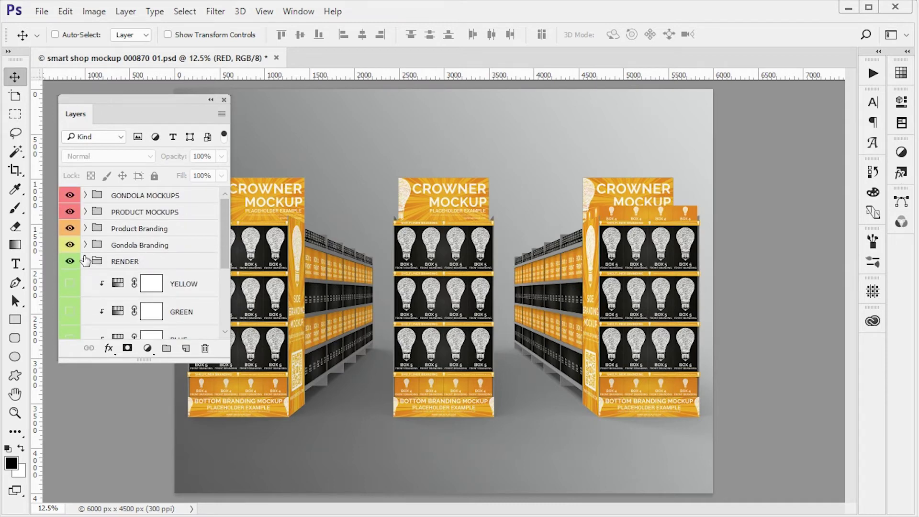
Collapse RENDER, expand GONDOLA MOCKUPS, and open the GONDOLA CROWNER smart object as GONDOLA CROWNER.psb
click(85, 262)
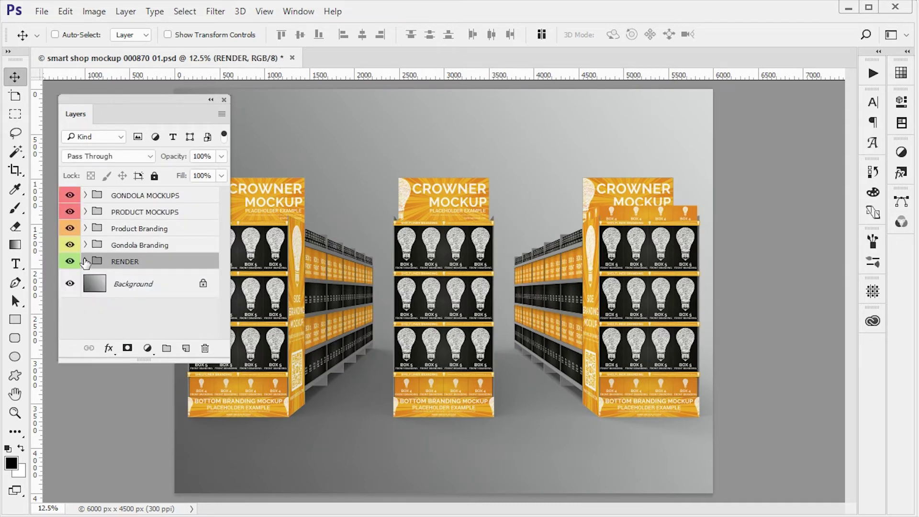
click(86, 196)
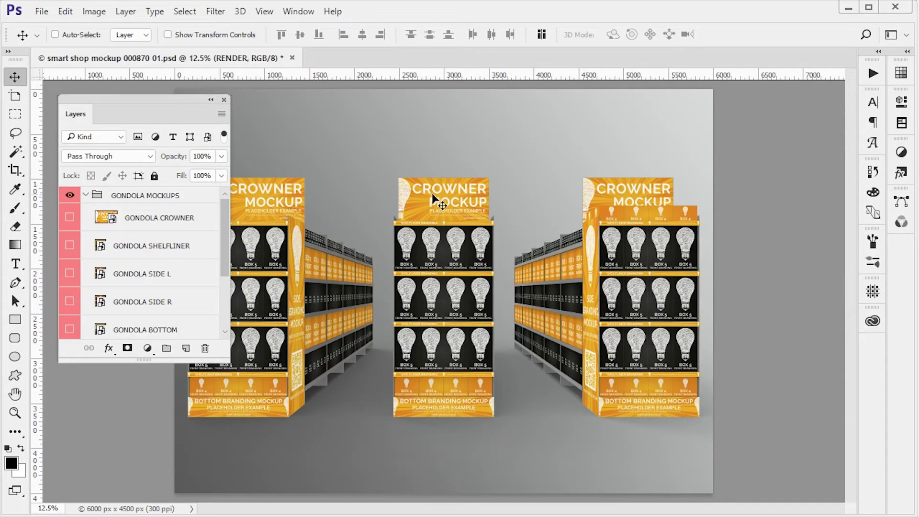
scroll(432, 195, up, 5)
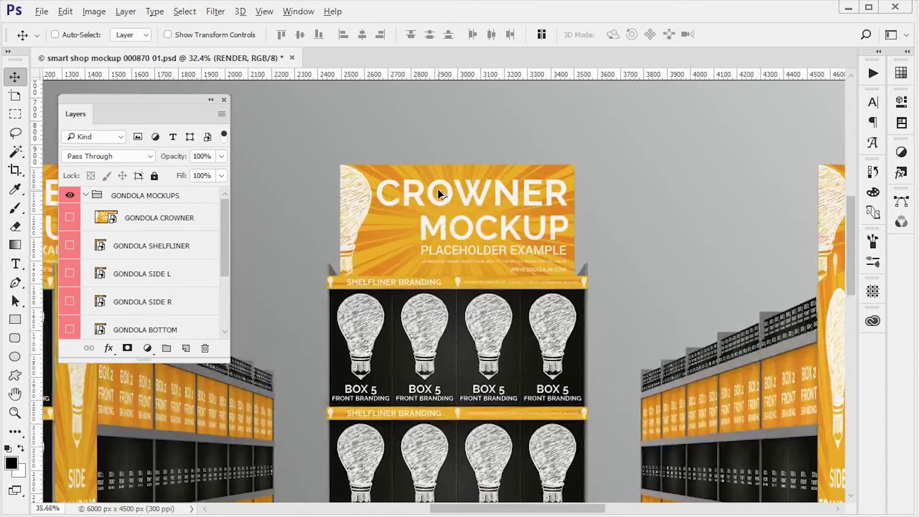
scroll(437, 188, up, 2)
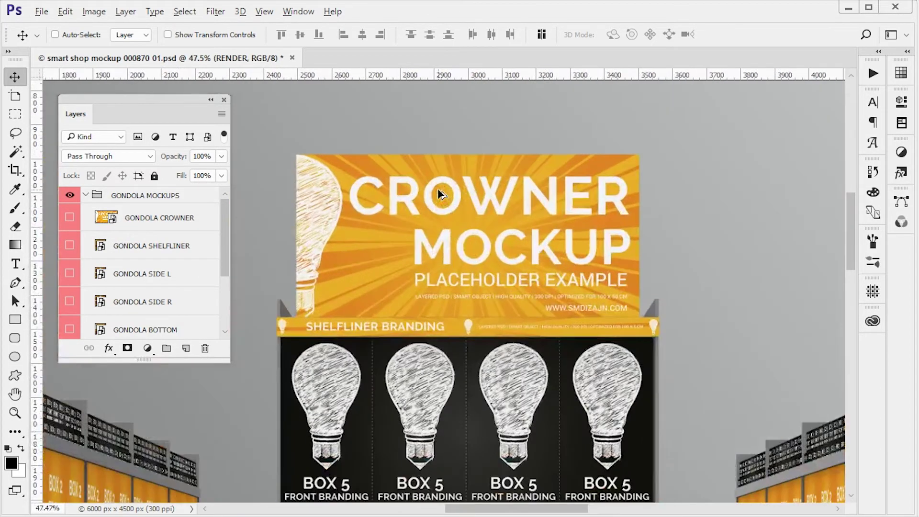
double_click(106, 218)
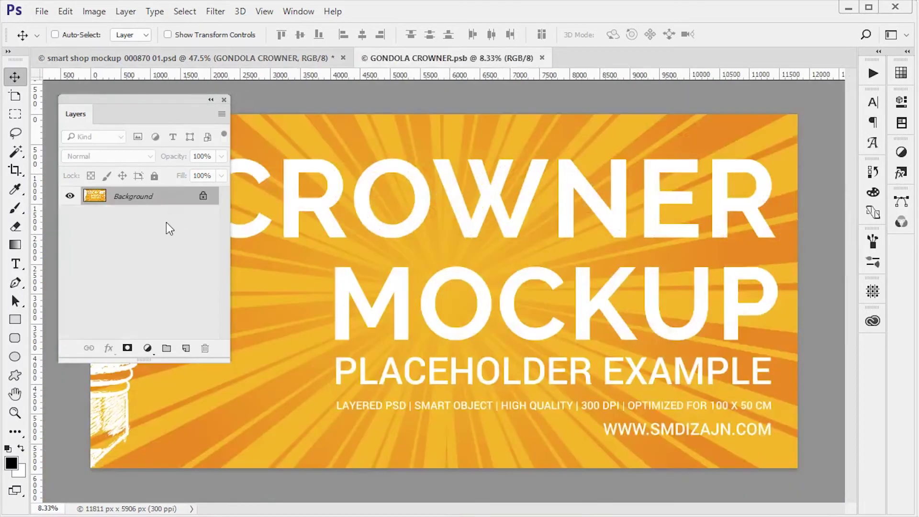
drag(172, 100, 907, 201)
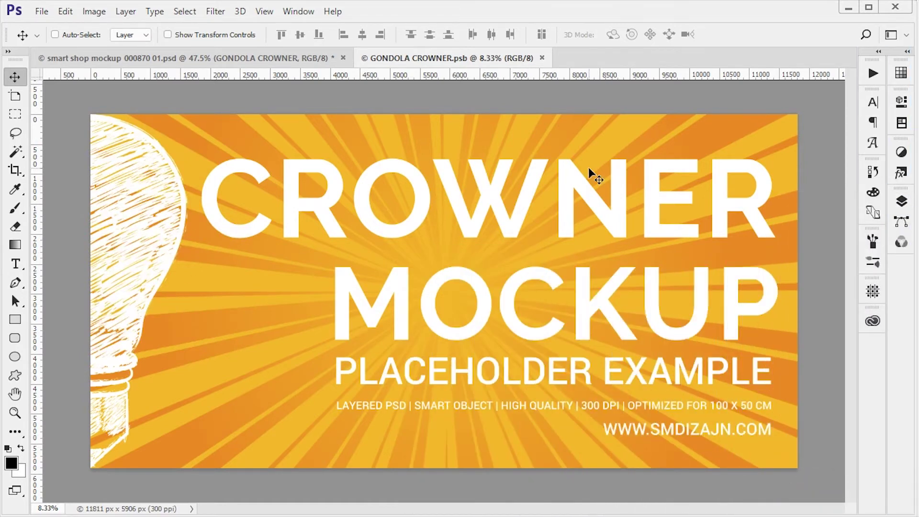
Place Embedded the pos branding file into the crowner document
click(40, 16)
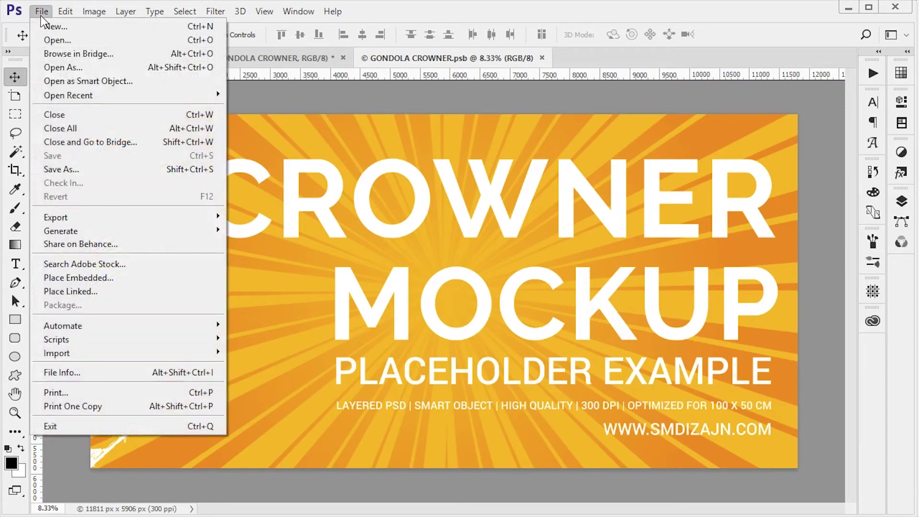
click(67, 277)
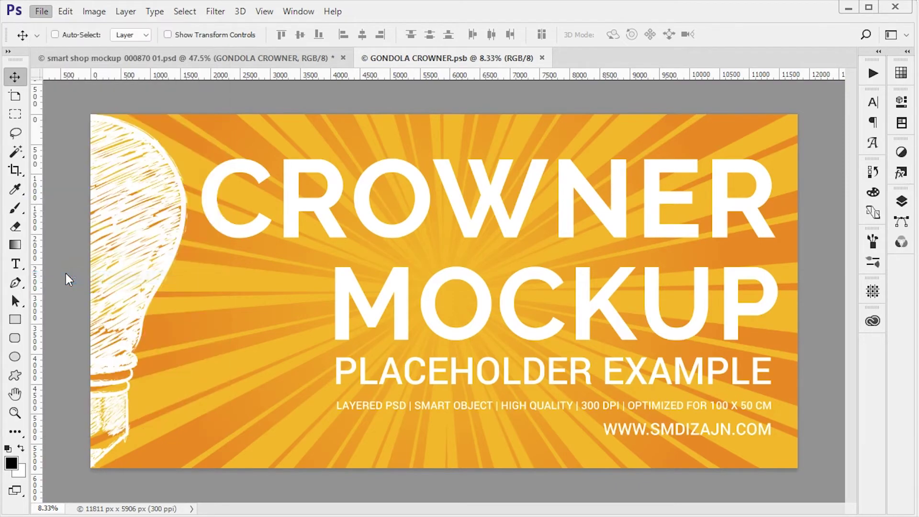
click(209, 175)
double_click(207, 172)
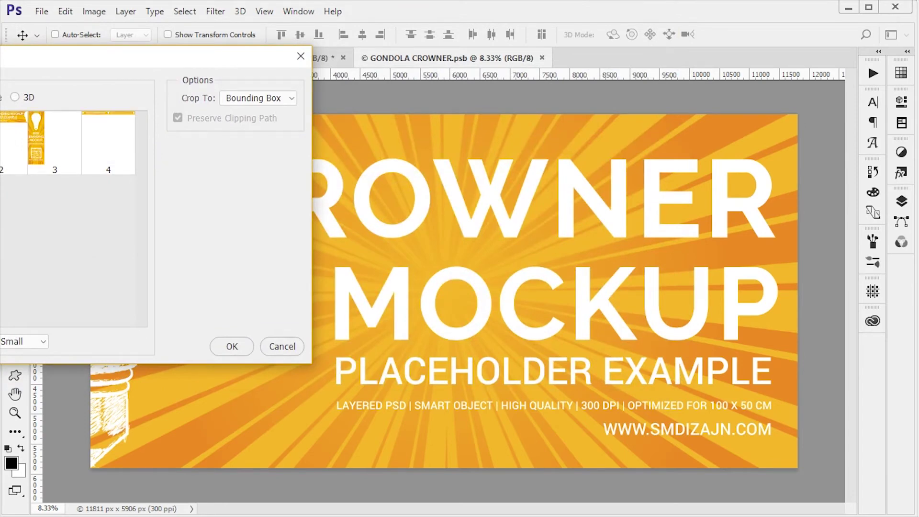
key(Return)
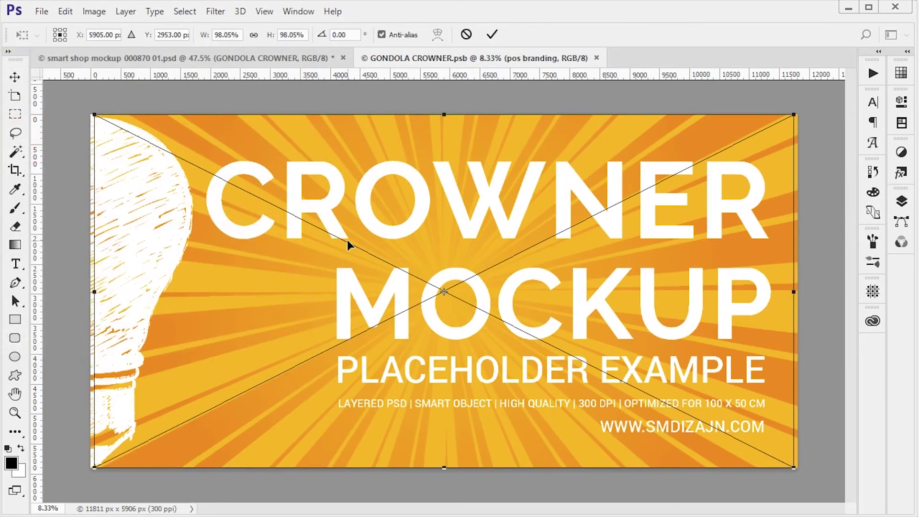
Scale the placed pos branding proportionally to 100% and commit the transform
click(253, 34)
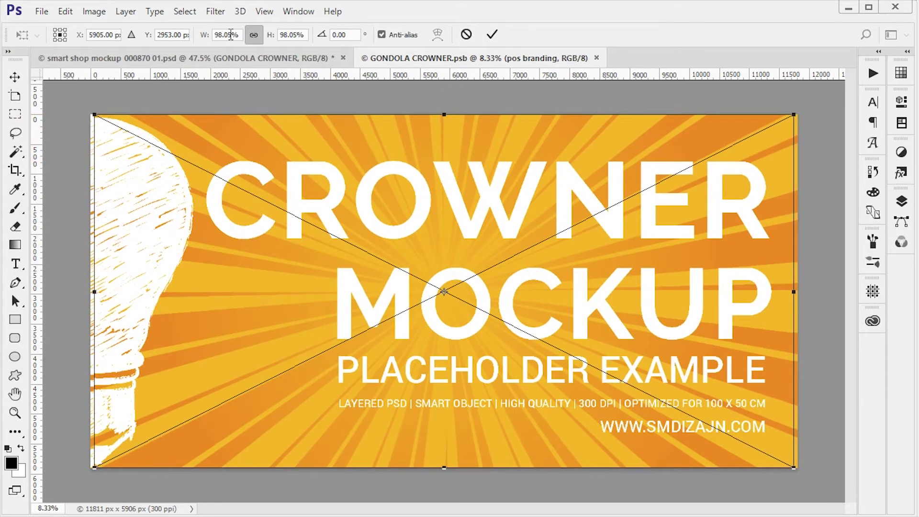
click(231, 34)
text(100%)
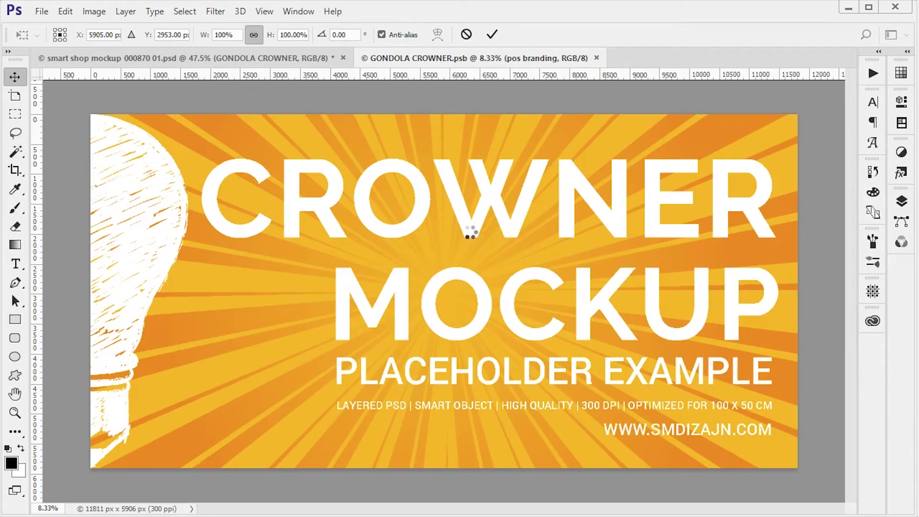
key(Return)
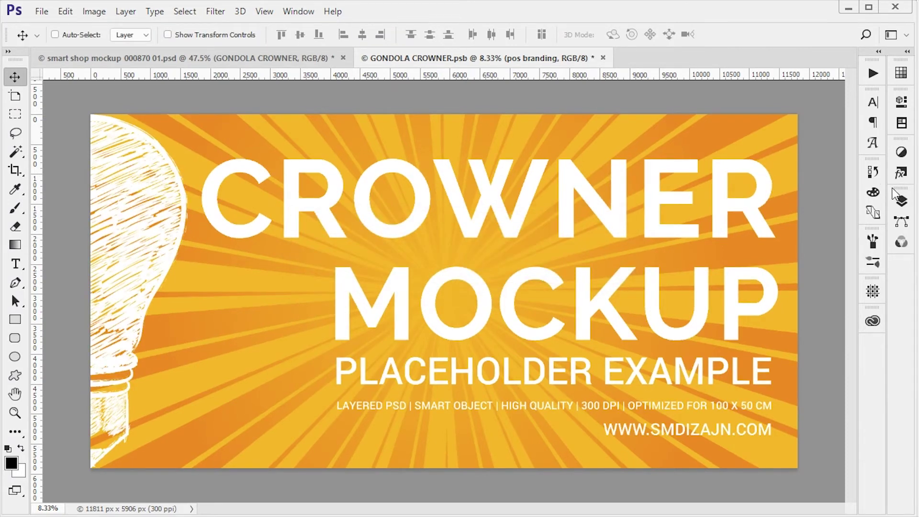
Delete the pos branding layer from the crowner file's Layers panel
click(901, 200)
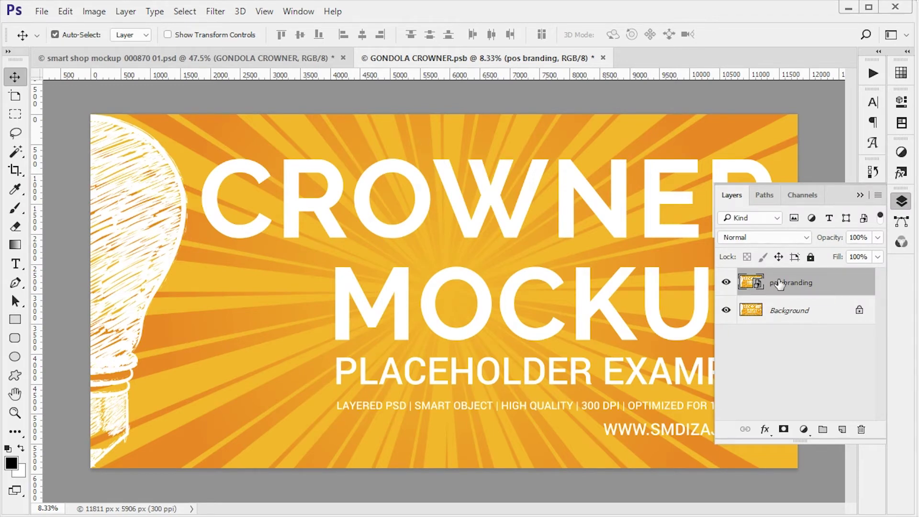
key(Delete)
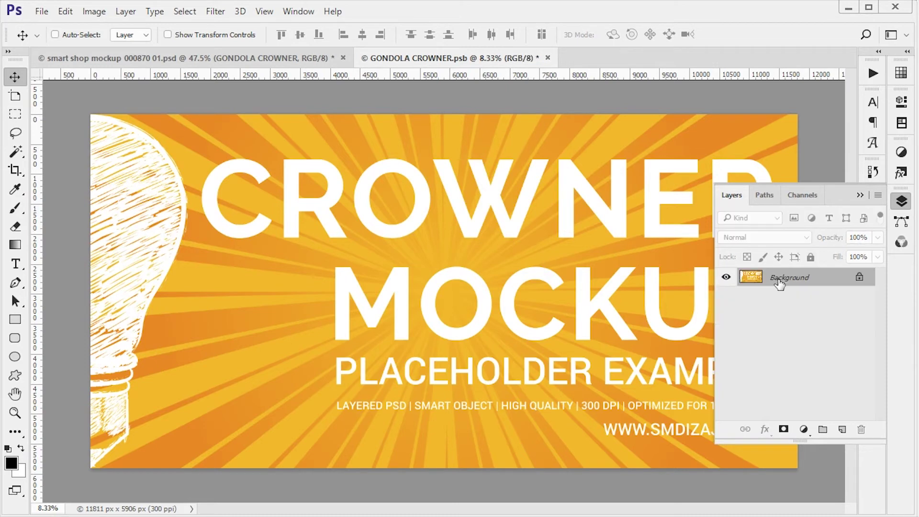
click(901, 203)
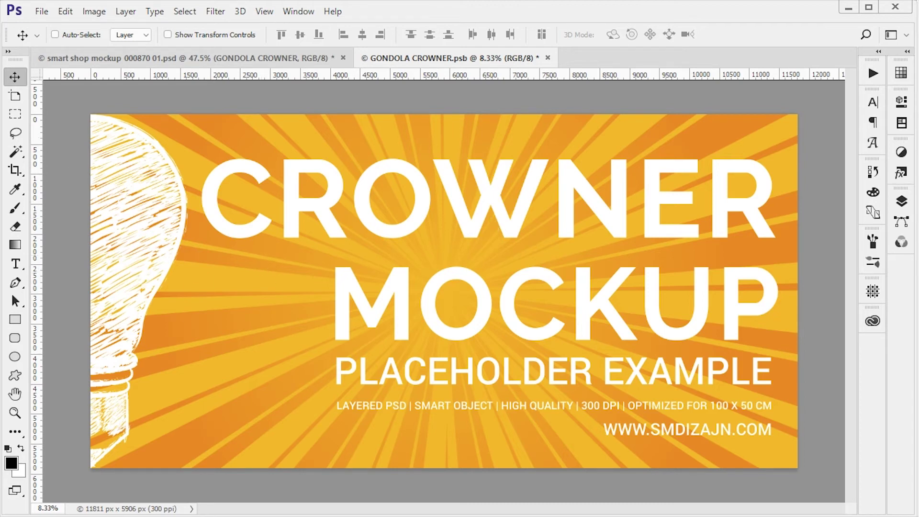
Draw a tall black rectangle over the crowner's middle and nudge it slightly left
click(15, 319)
drag(379, 106, 560, 494)
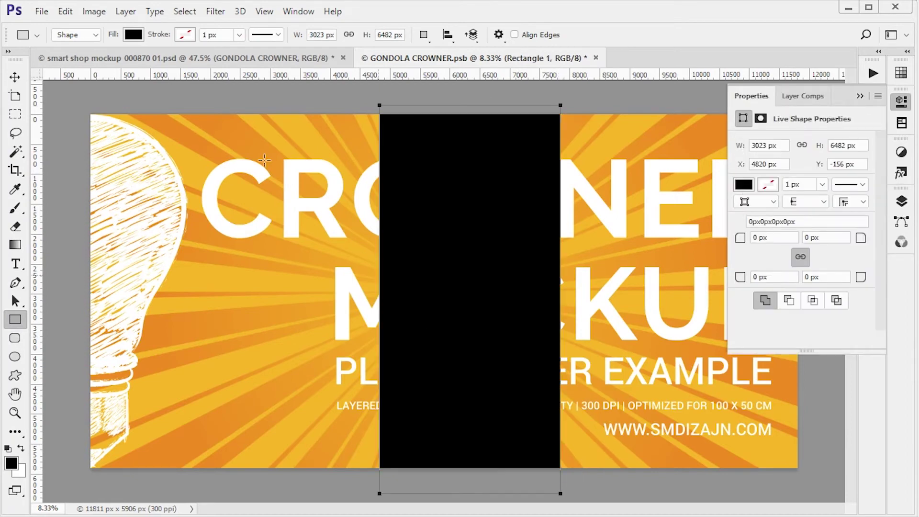
click(24, 78)
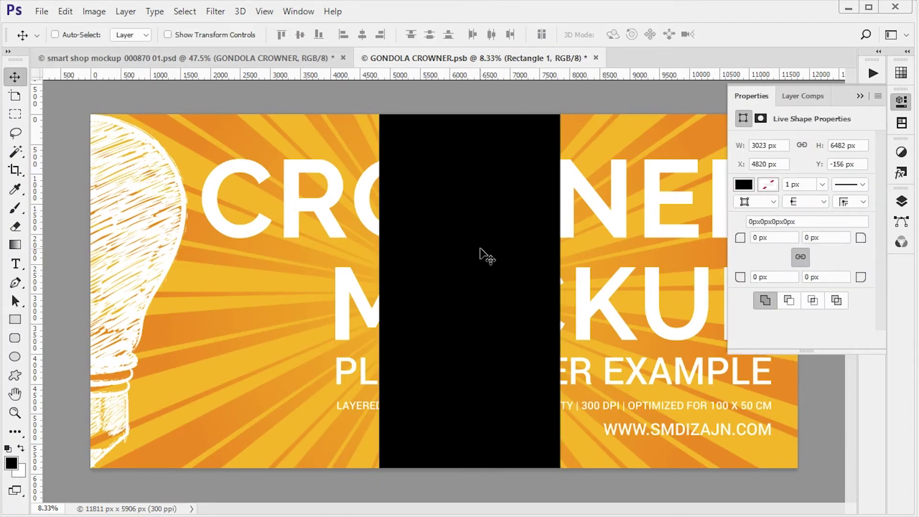
mouse_move(480, 248)
mouse_down()
mouse_move(455, 249)
mouse_move(464, 247)
mouse_up()
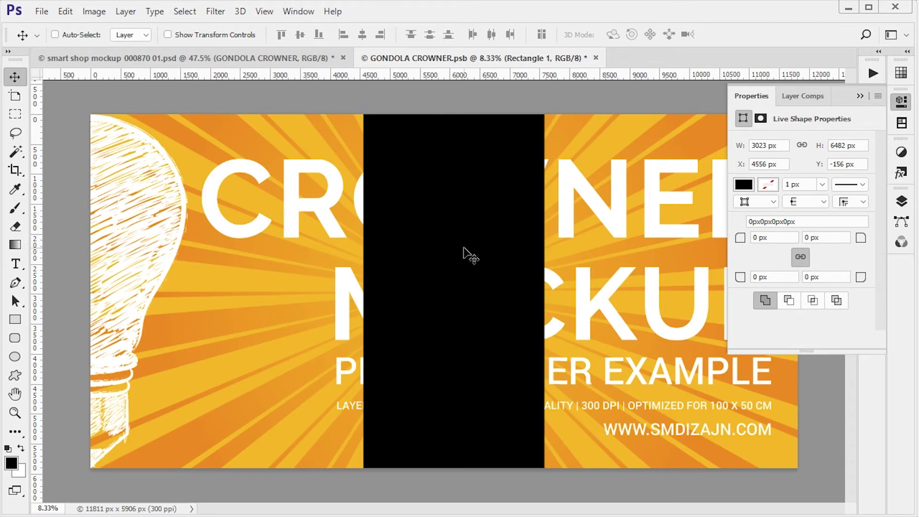
key(ctrl)
click(902, 101)
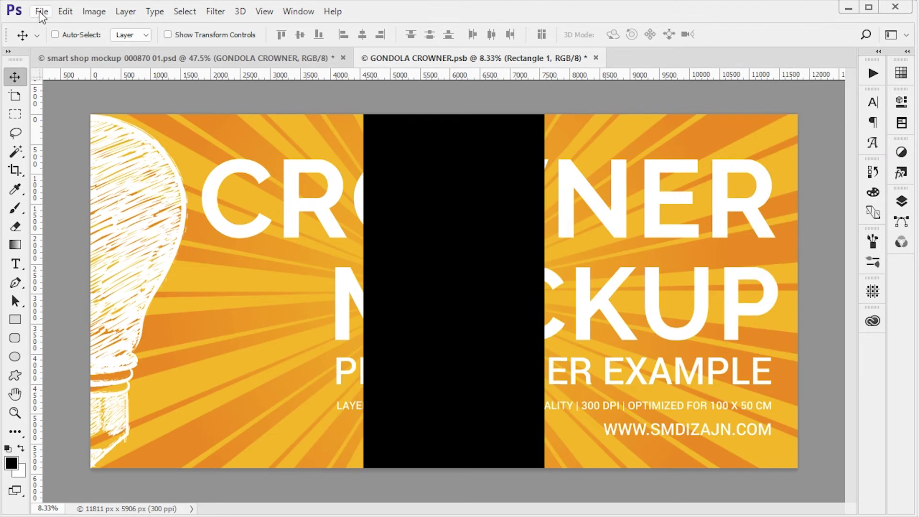
Save GONDOLA CROWNER.psb with Maximize Compatibility on
click(41, 12)
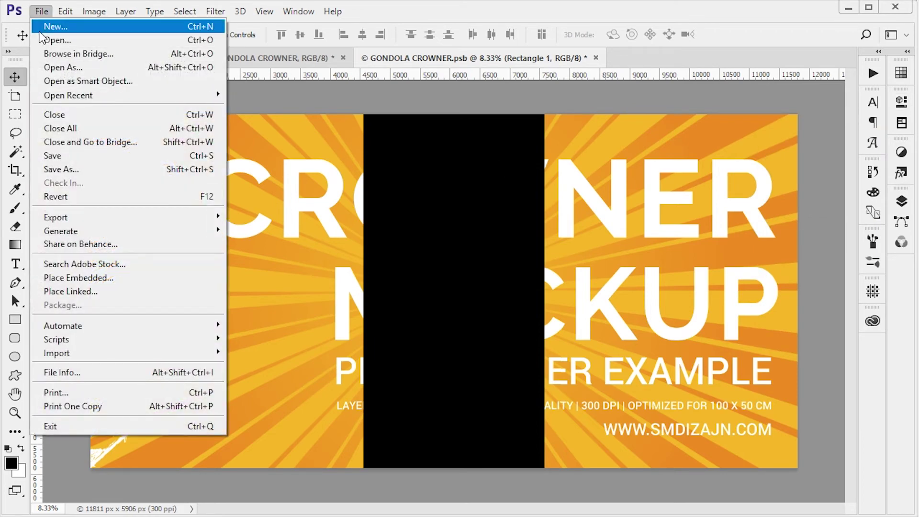
click(82, 157)
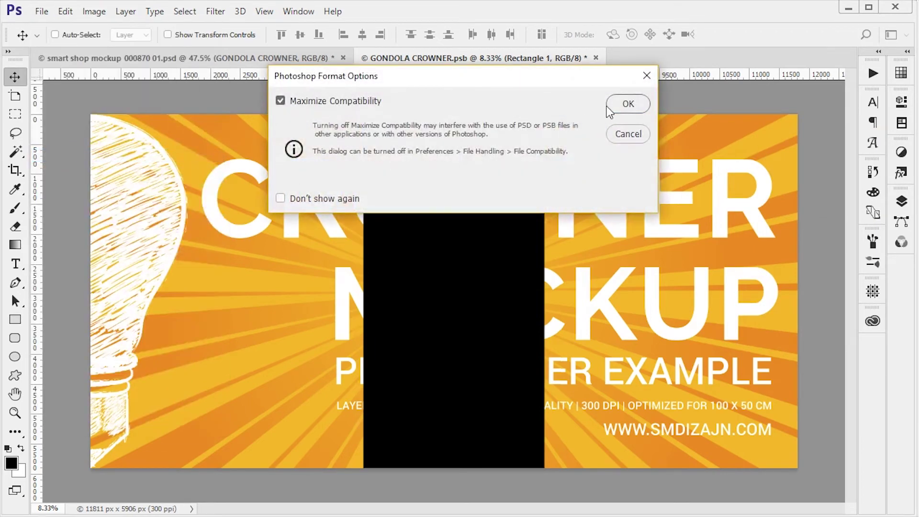
click(615, 105)
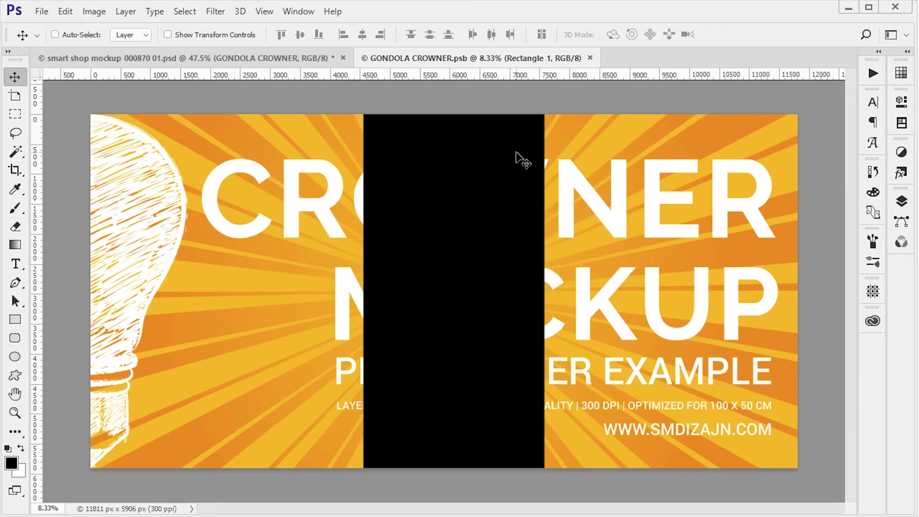
Close GONDOLA CROWNER.psb and pan the mockup to check the black rectangle on all three crowners
click(590, 58)
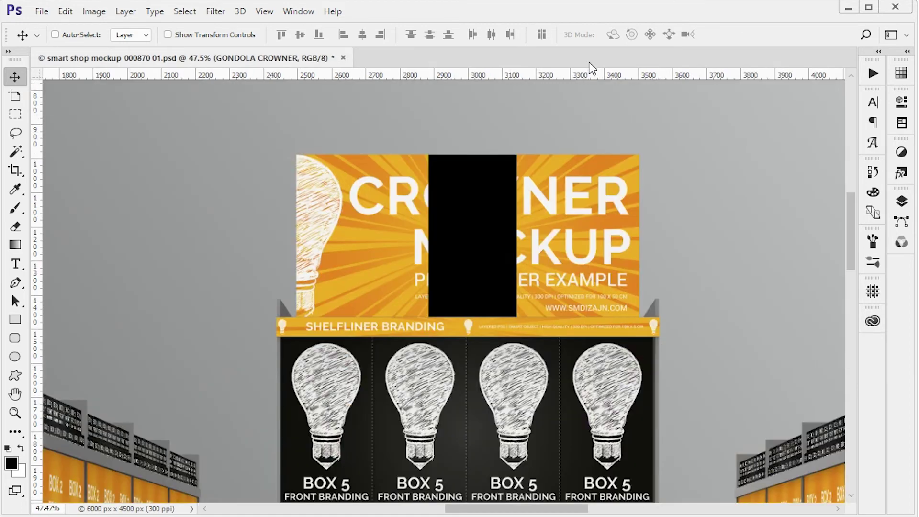
scroll(551, 229, down, 2)
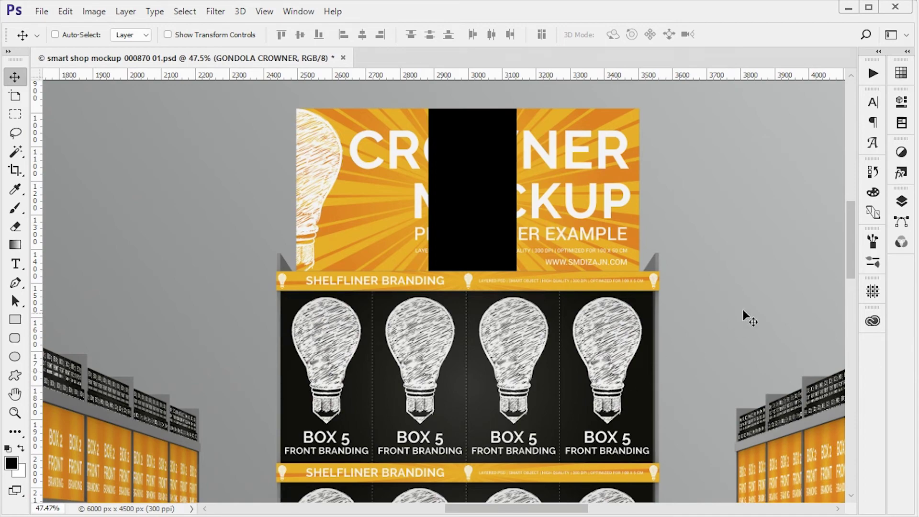
drag(749, 318, 289, 304)
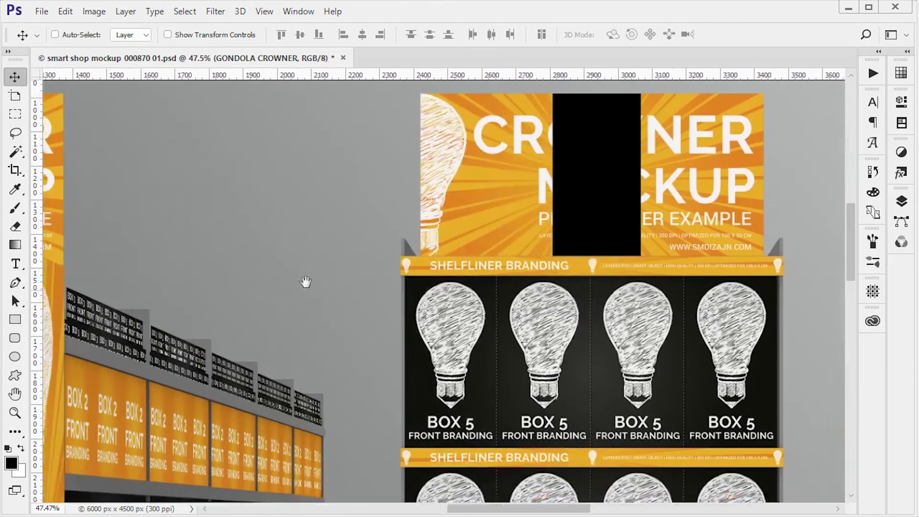
drag(306, 282, 451, 303)
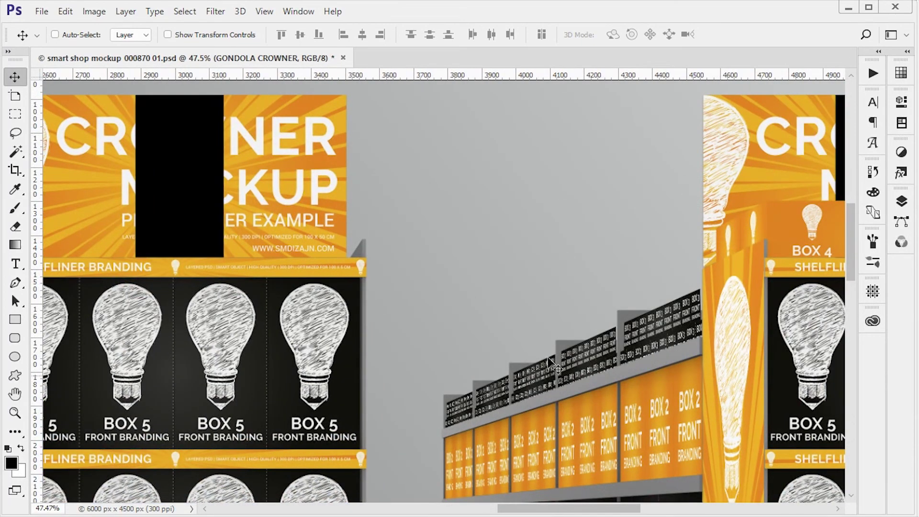
scroll(830, 362, down, 2)
scroll(511, 318, down, 2)
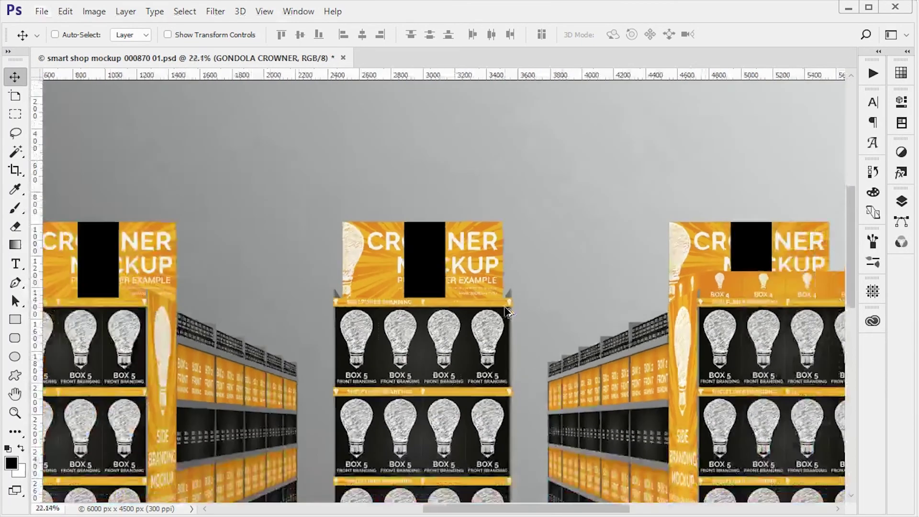
scroll(328, 350, down, 1)
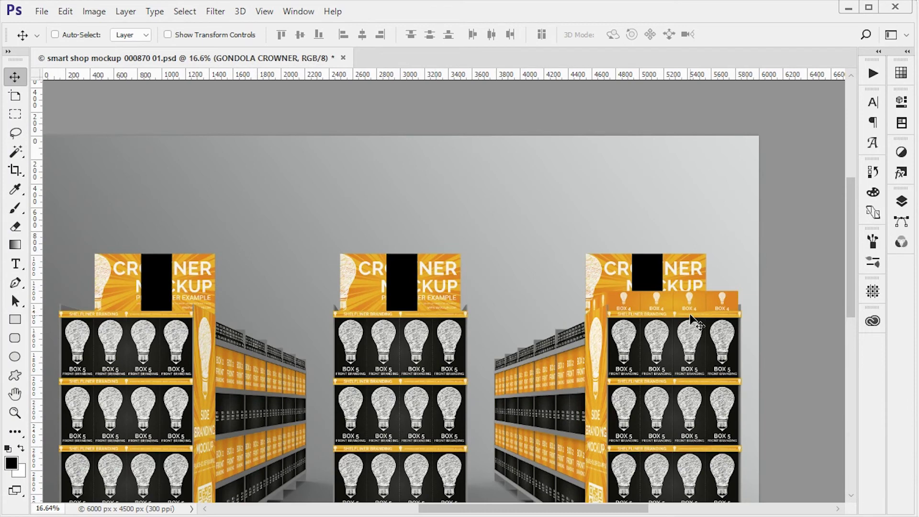
scroll(699, 381, down, 3)
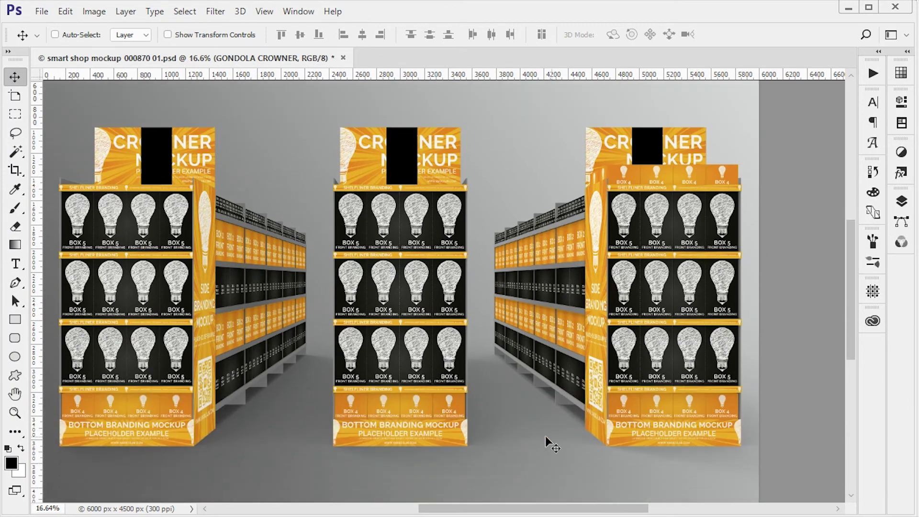
scroll(533, 350, up, 1)
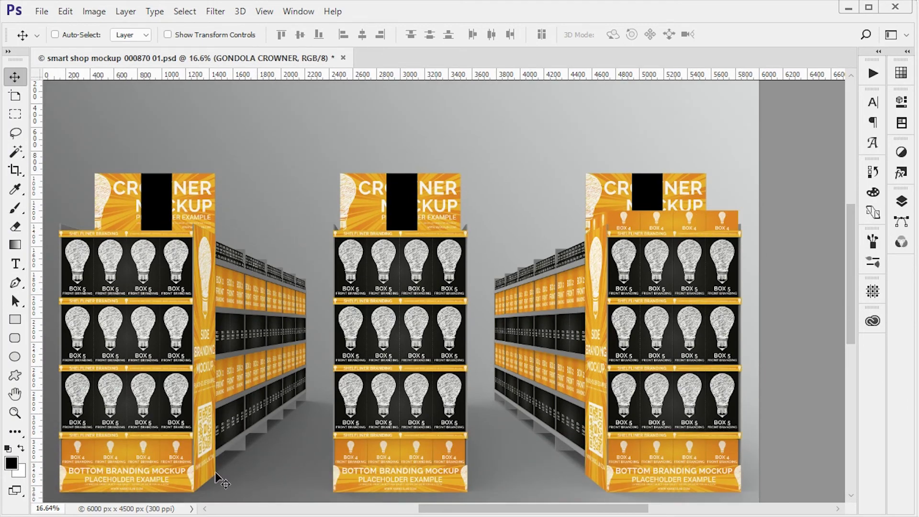
click(902, 201)
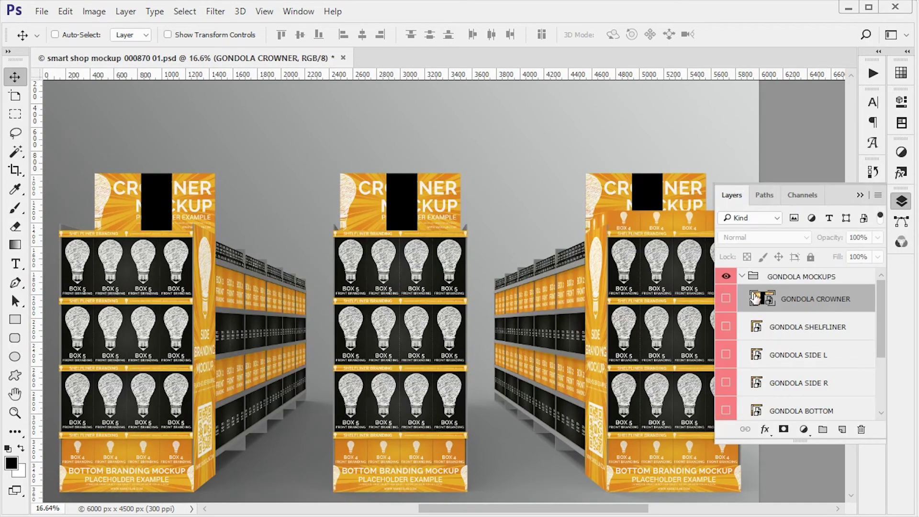
click(902, 201)
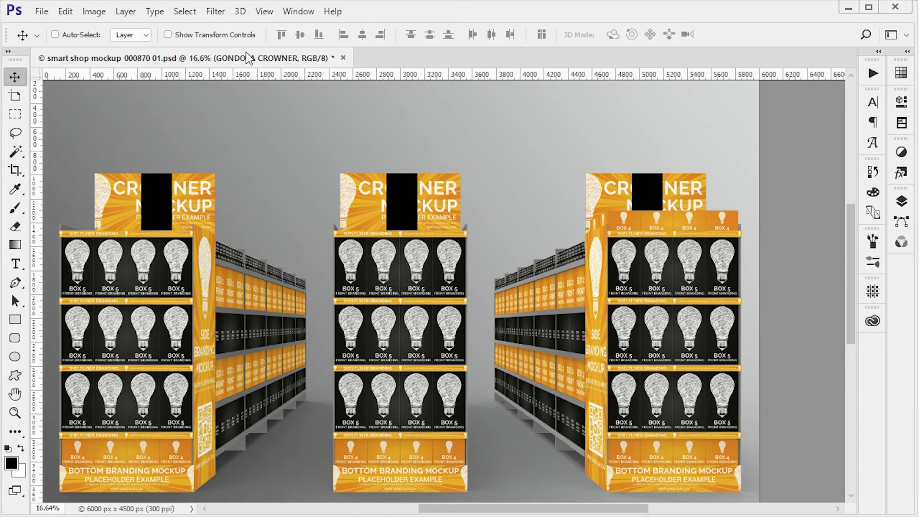
Minimize the Photoshop window to reveal the yellow lightbulb logo screen
click(849, 7)
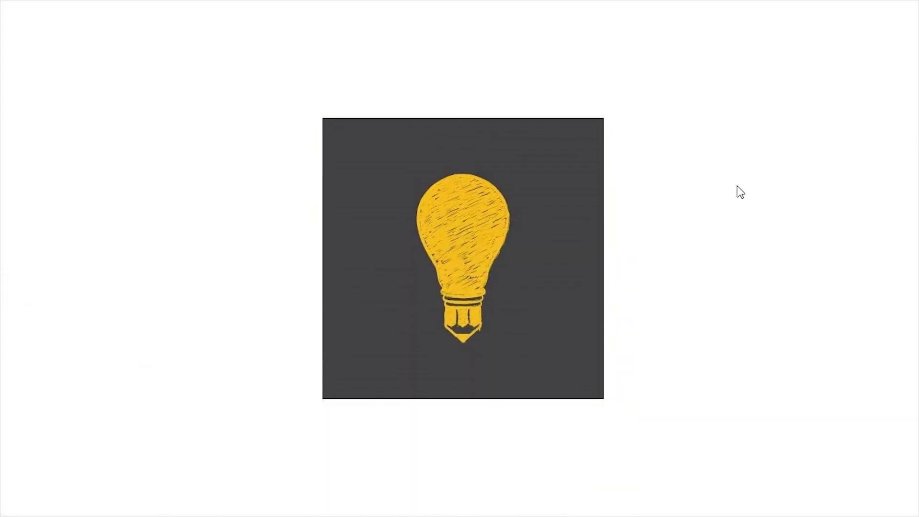